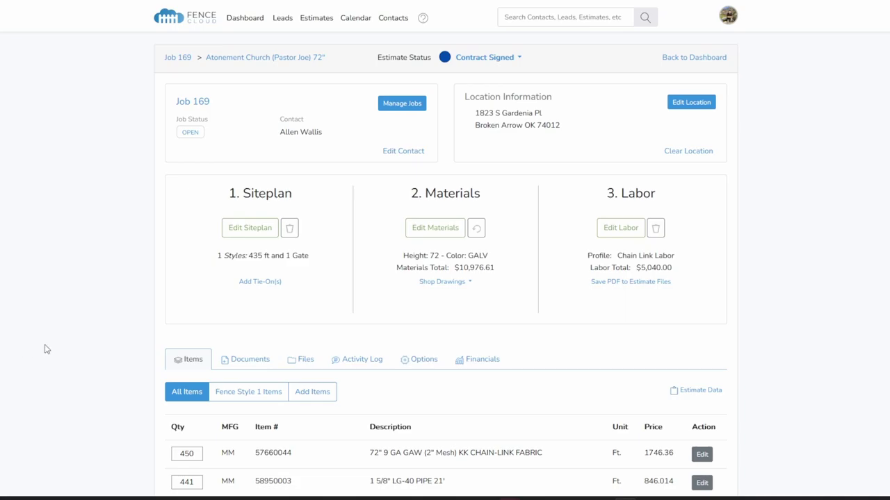
- Review the material item list of the Atonement Church 72" estimate
{"action": "scroll", "coordinate": [72, 355], "scroll_direction": "down", "scroll_amount": 3}
{"action": "scroll", "coordinate": [72, 354], "scroll_direction": "down", "scroll_amount": 2}
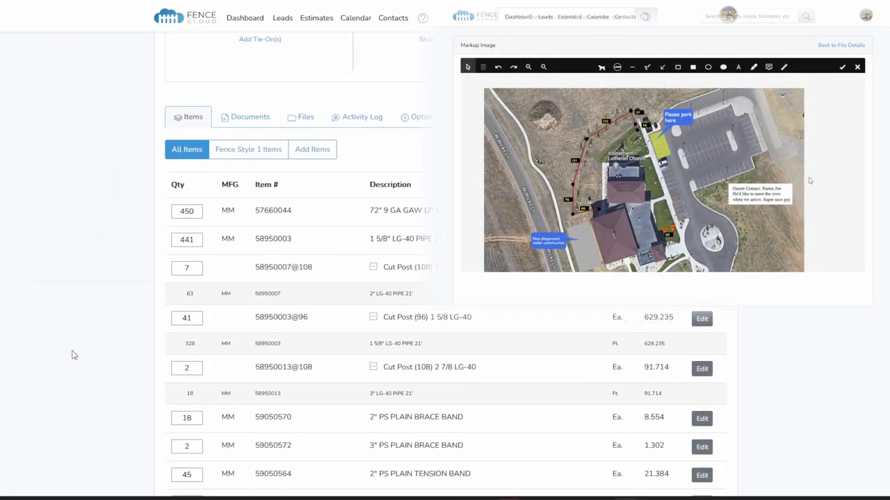
{"action": "scroll", "coordinate": [73, 355], "scroll_direction": "up", "scroll_amount": 1}
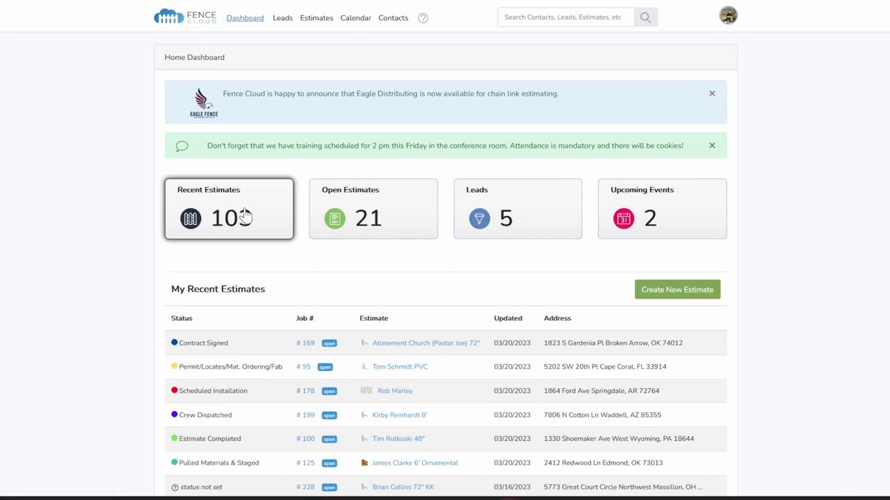
- View the open estimates, recent leads and upcoming events from the dashboard summary
{"action": "left_click", "coordinate": [344, 218]}
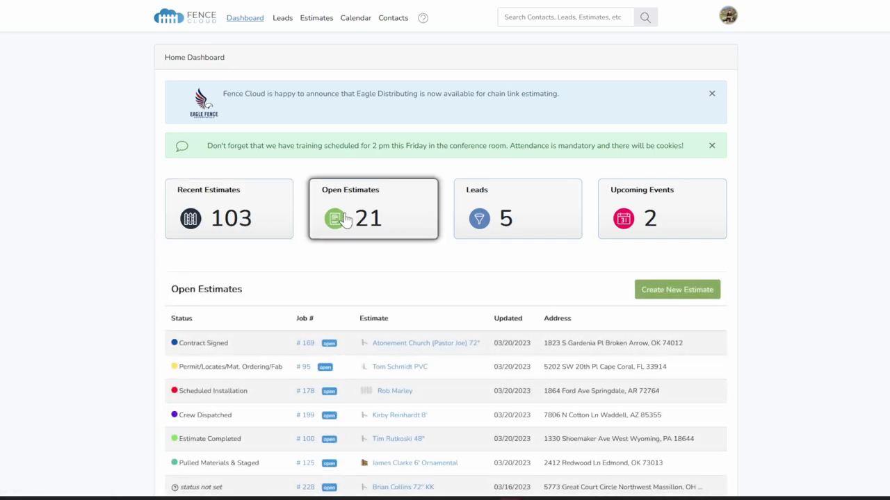
{"action": "left_click", "coordinate": [487, 214]}
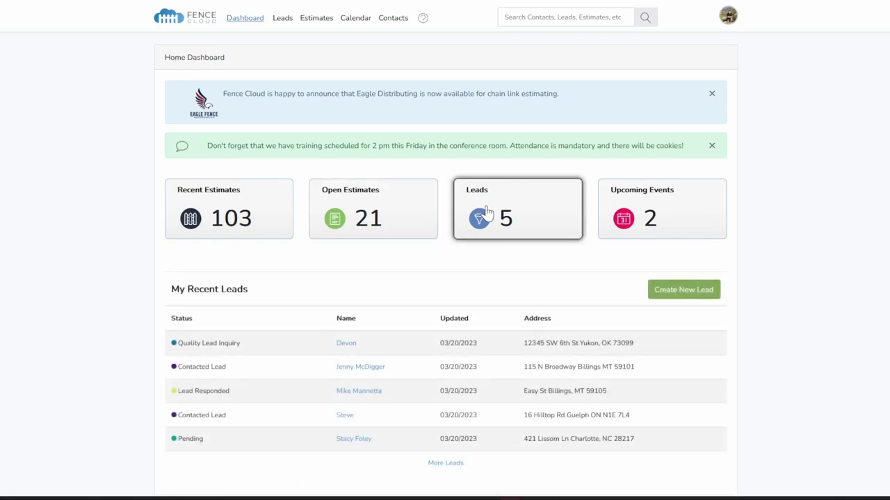
{"action": "left_click", "coordinate": [627, 207]}
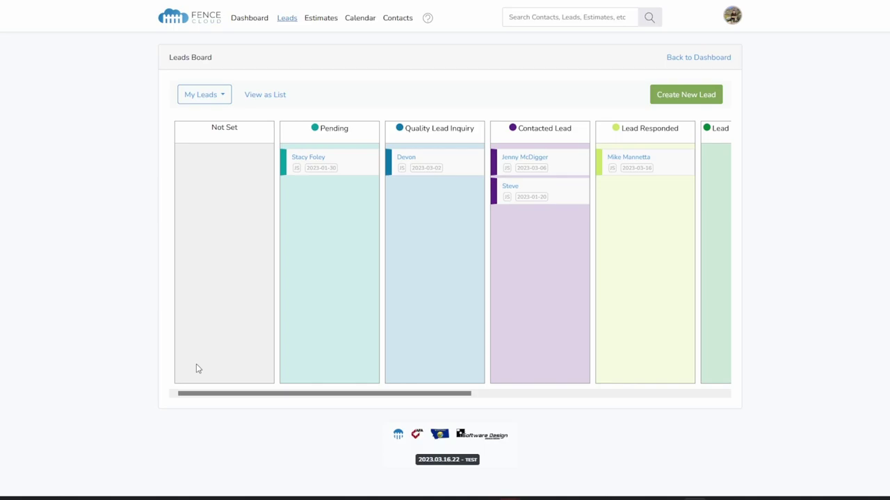
- Look across the leads board, show All Leads, and return the filter to My Leads
{"action": "left_click_drag", "start_coordinate": [205, 397], "coordinate": [176, 364]}
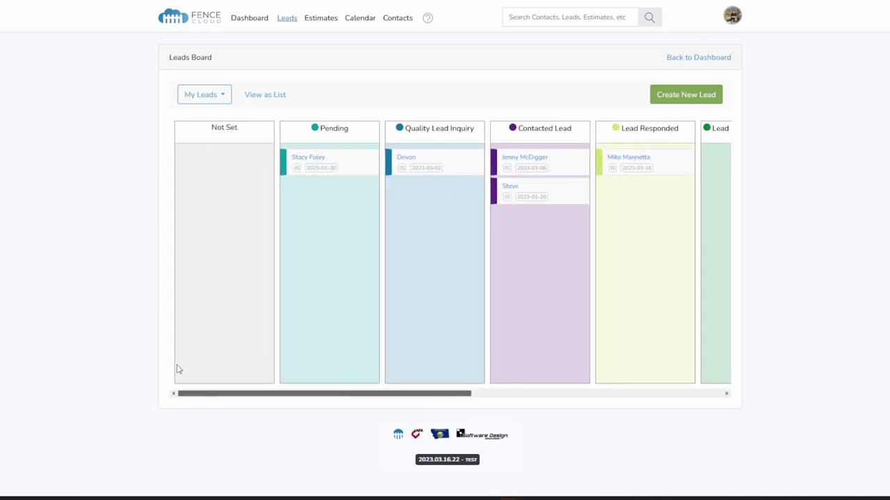
{"action": "left_click", "coordinate": [220, 100]}
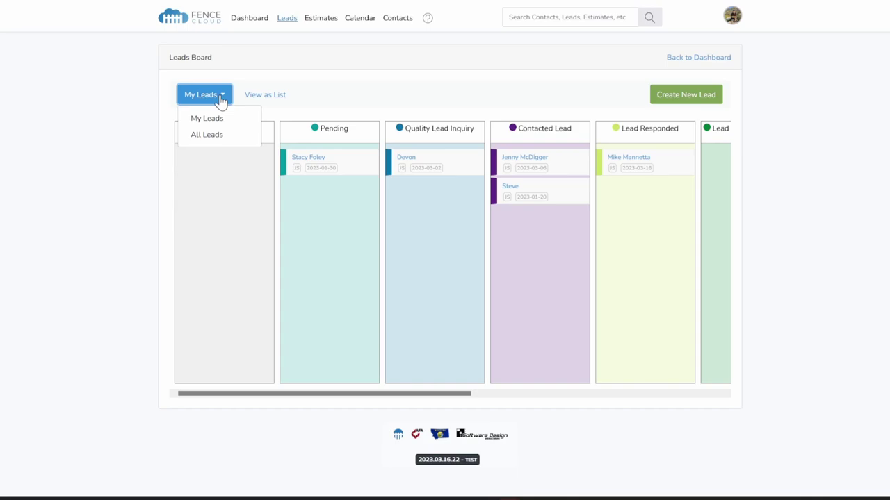
{"action": "left_click", "coordinate": [207, 139]}
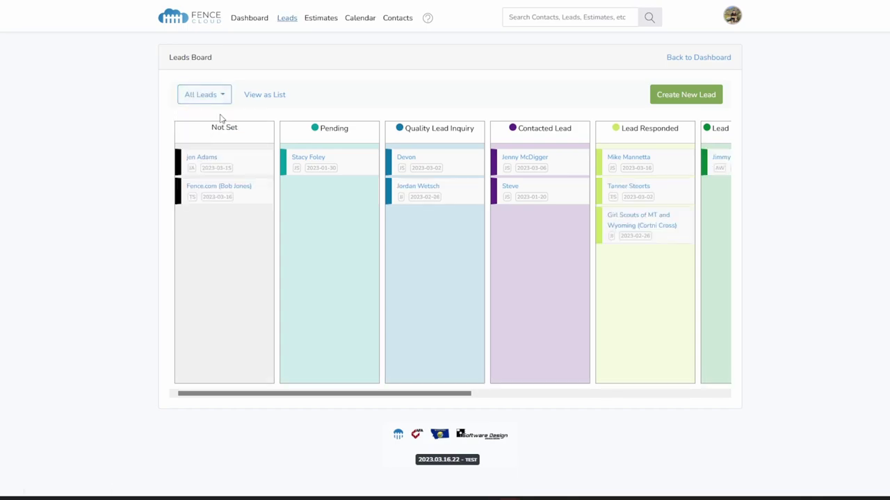
{"action": "left_click", "coordinate": [222, 101]}
{"action": "left_click", "coordinate": [218, 120]}
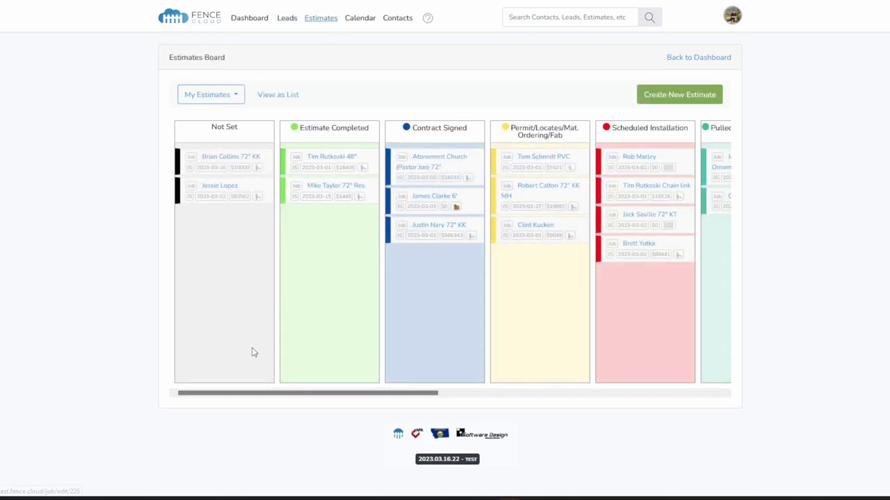
- Open the Atonement Church 72" estimate from the Contract Signed stage and proceed to edit its siteplan
{"action": "left_click_drag", "start_coordinate": [256, 396], "coordinate": [215, 343]}
{"action": "left_click", "coordinate": [430, 158]}
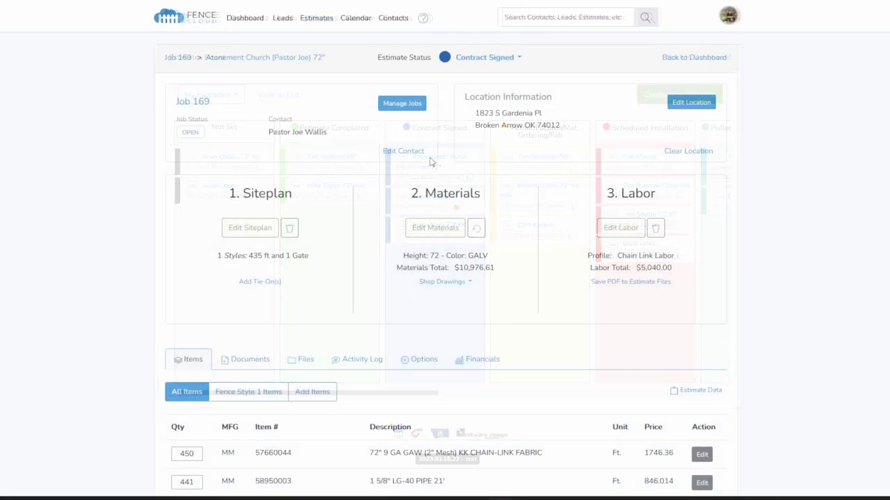
{"action": "left_click", "coordinate": [252, 232]}
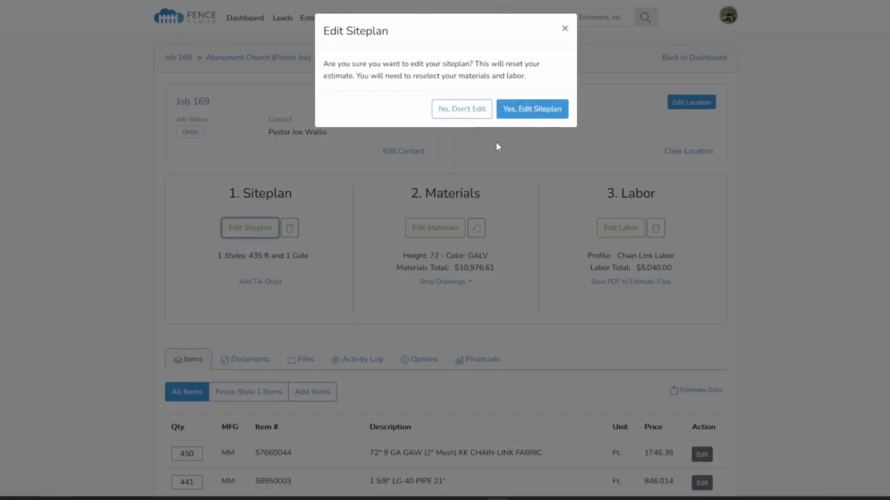
{"action": "left_click", "coordinate": [512, 110]}
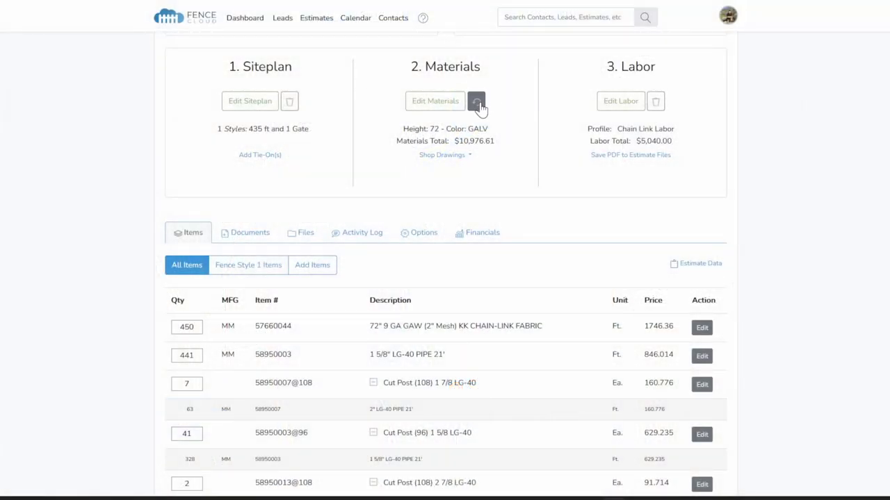
- Compare the chain link material templates of the Master Halco, Eagle Fence Distributing and ProLink Canada estimating engines
{"action": "left_click", "coordinate": [478, 103]}
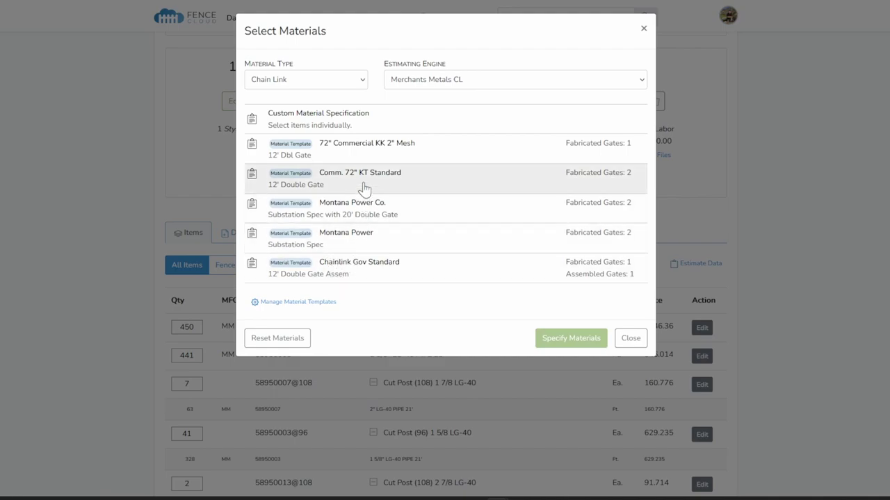
{"action": "left_click", "coordinate": [397, 89]}
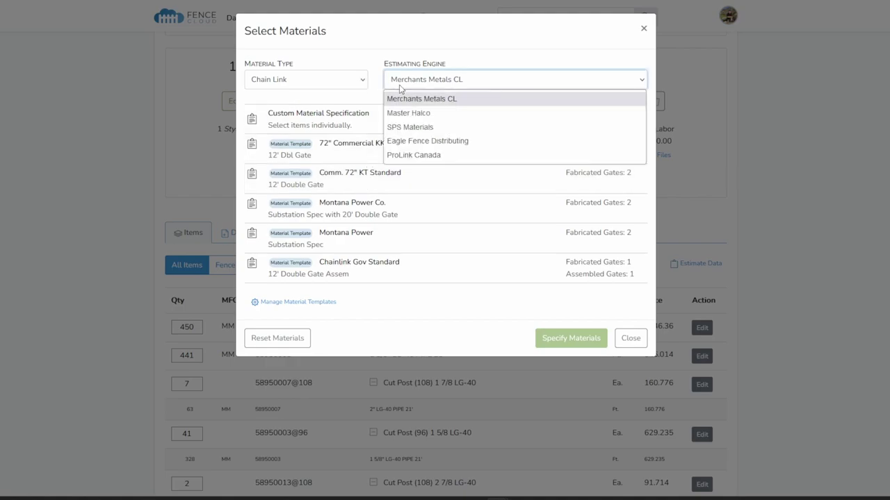
{"action": "left_click", "coordinate": [415, 111]}
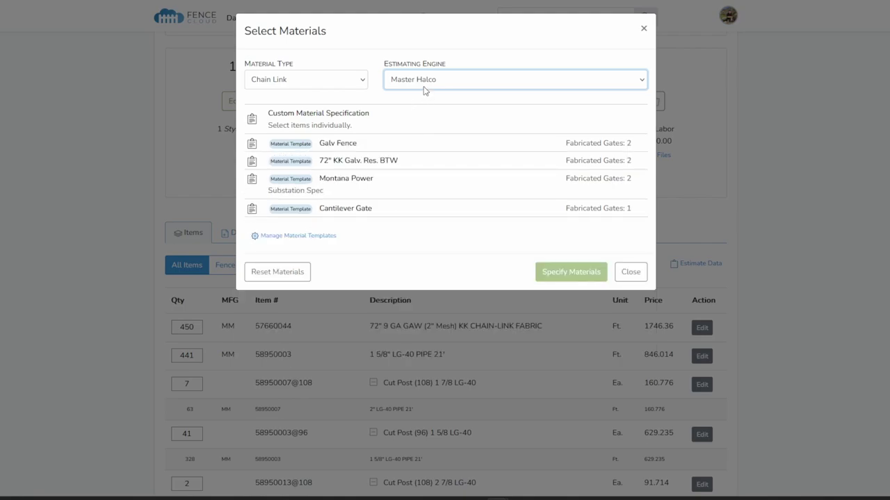
{"action": "left_click", "coordinate": [425, 89]}
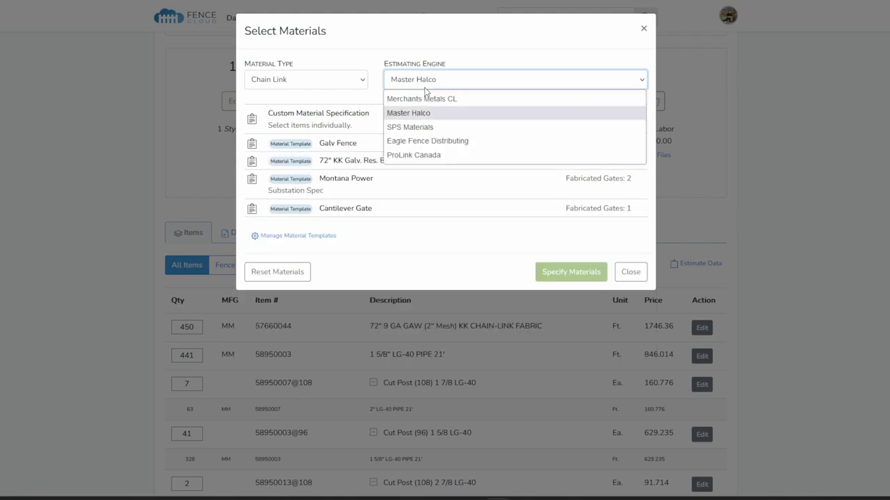
{"action": "left_click", "coordinate": [423, 141]}
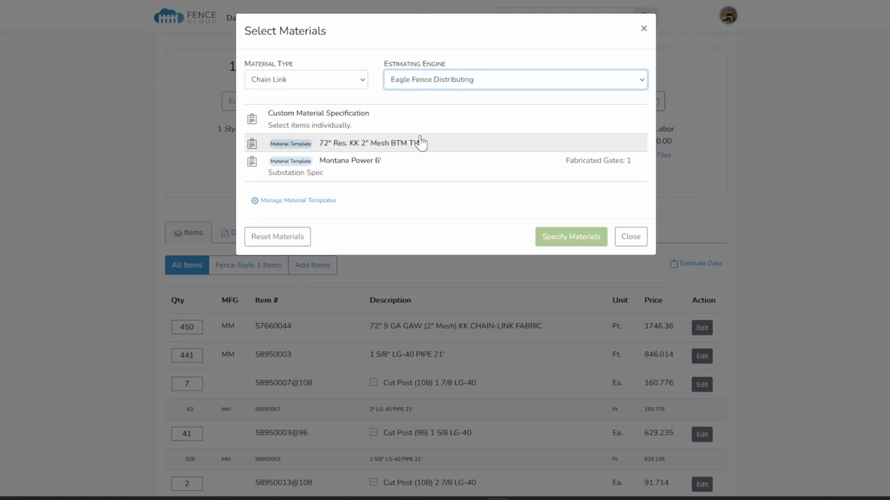
{"action": "left_click", "coordinate": [443, 86]}
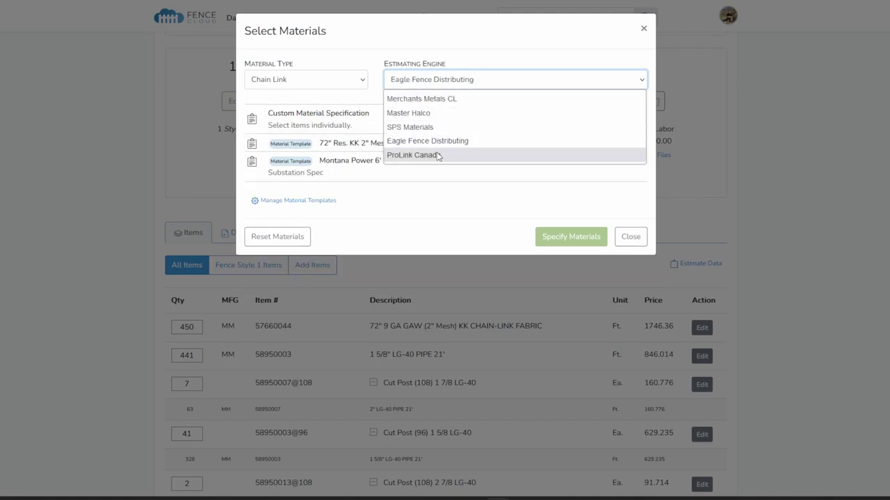
{"action": "left_click", "coordinate": [438, 154]}
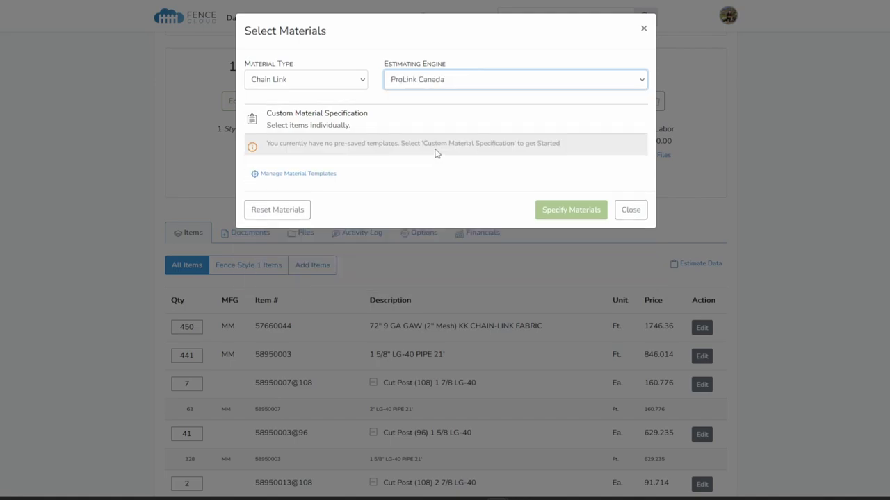
- Choose Eagle Fence Distributing as the estimating engine and switch the material type to Ornamental
{"action": "left_click", "coordinate": [445, 86]}
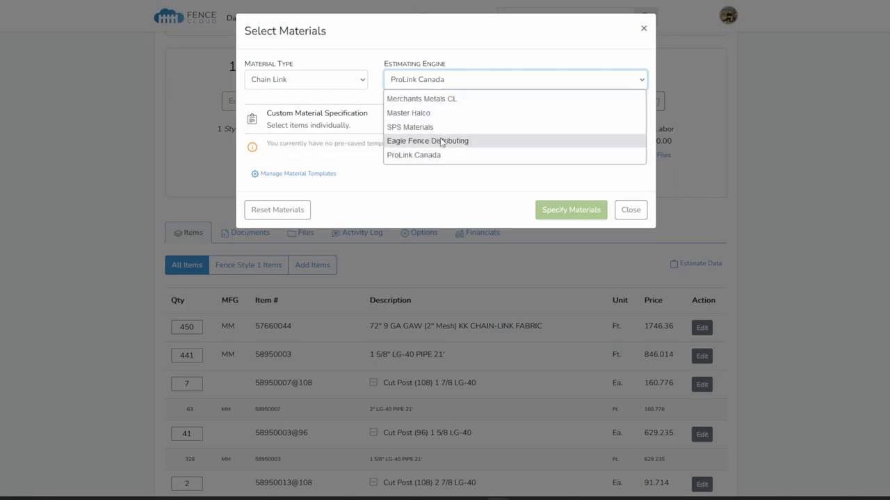
{"action": "left_click", "coordinate": [442, 142]}
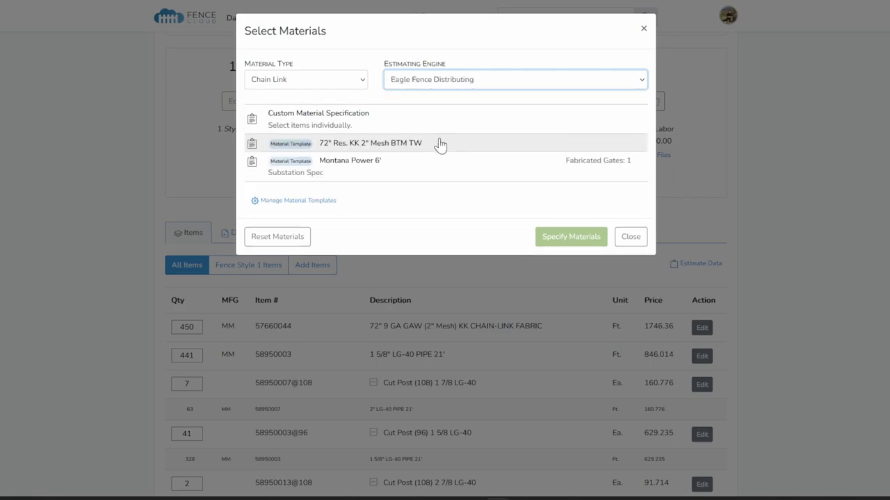
{"action": "left_click", "coordinate": [328, 84]}
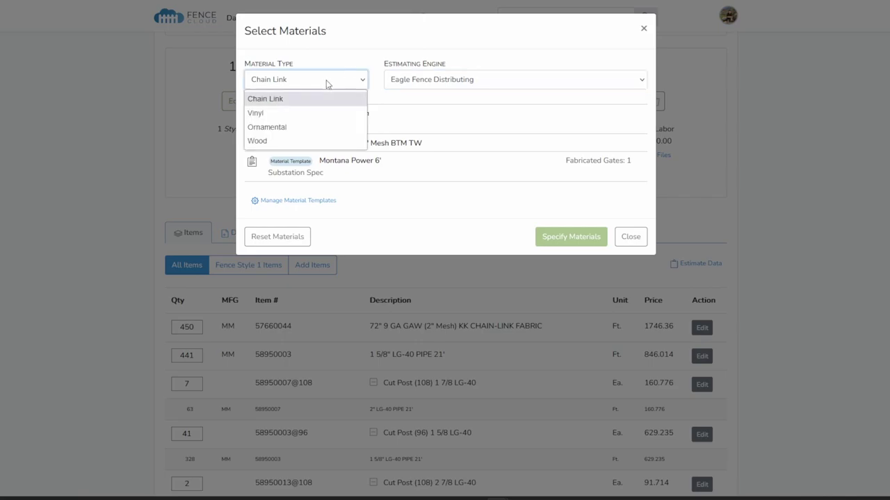
{"action": "left_click", "coordinate": [330, 127]}
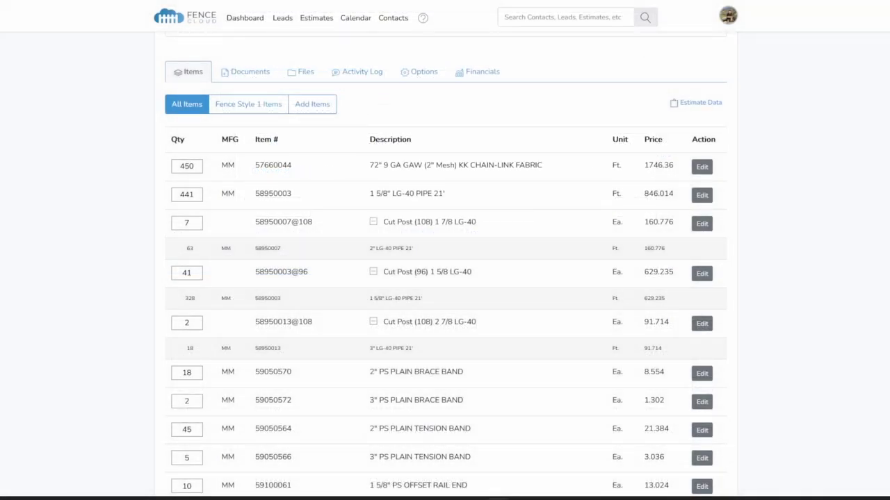
- Select the quantity of the 72" 9 GA chain-link fabric for editing, and open the estimate's labor for editing
{"action": "left_click", "coordinate": [191, 169]}
{"action": "left_click", "coordinate": [192, 168]}
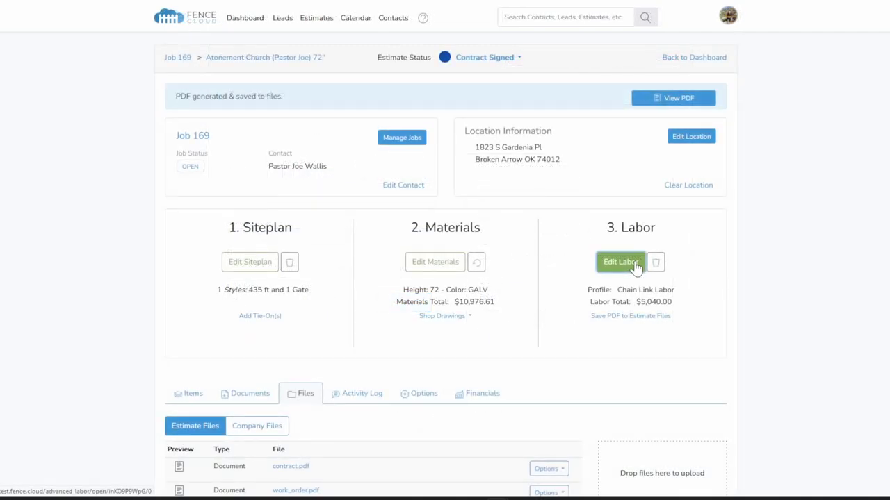
{"action": "left_click", "coordinate": [621, 262]}
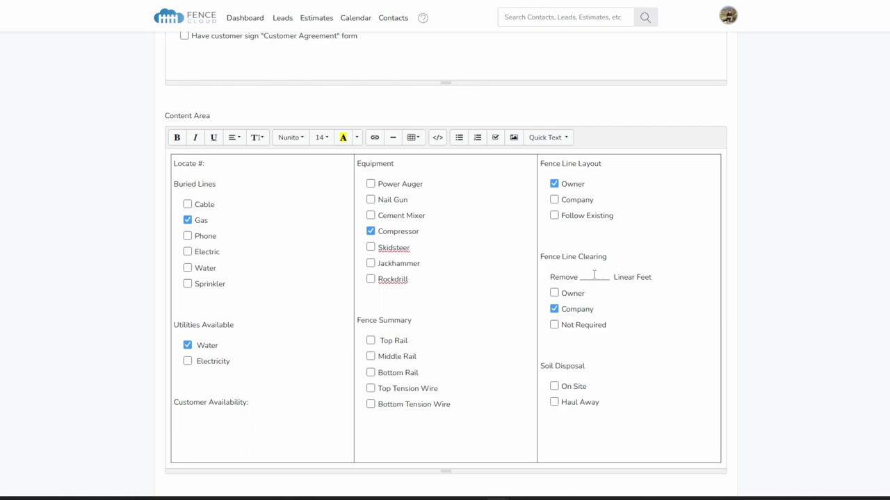
- Enter 300 as the linear feet to remove under Fence Line Clearing in the document's content area
{"action": "left_click", "coordinate": [588, 277]}
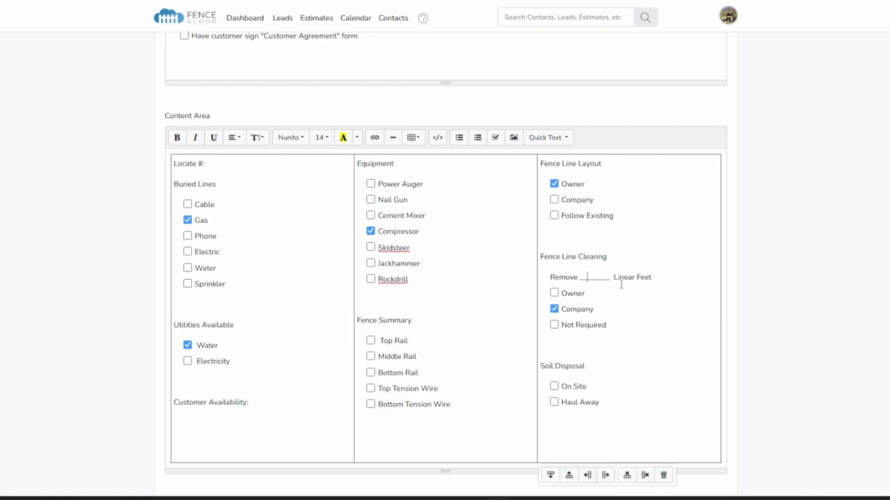
{"action": "type", "text": "300"}
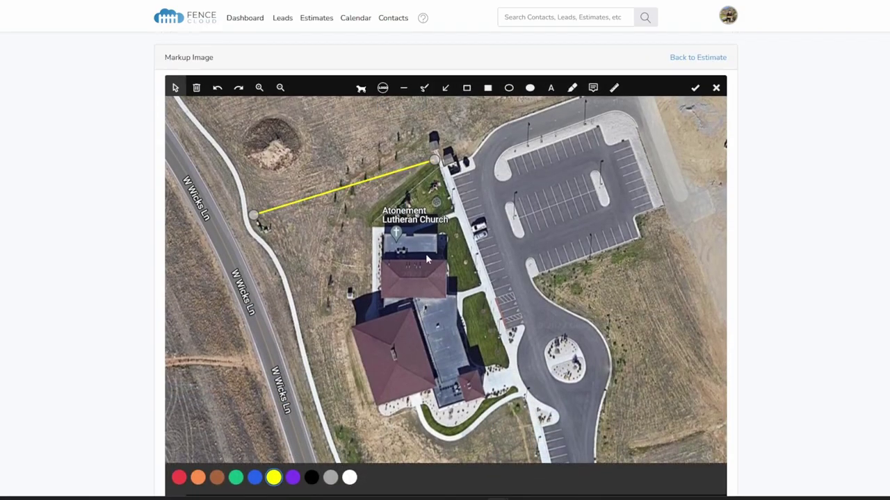
- Add a yellow text label reading "Gas Line!" above the west end of the yellow line on the site image
{"action": "left_click", "coordinate": [550, 88]}
{"action": "left_click", "coordinate": [248, 186]}
{"action": "type", "text": "Gas L"}
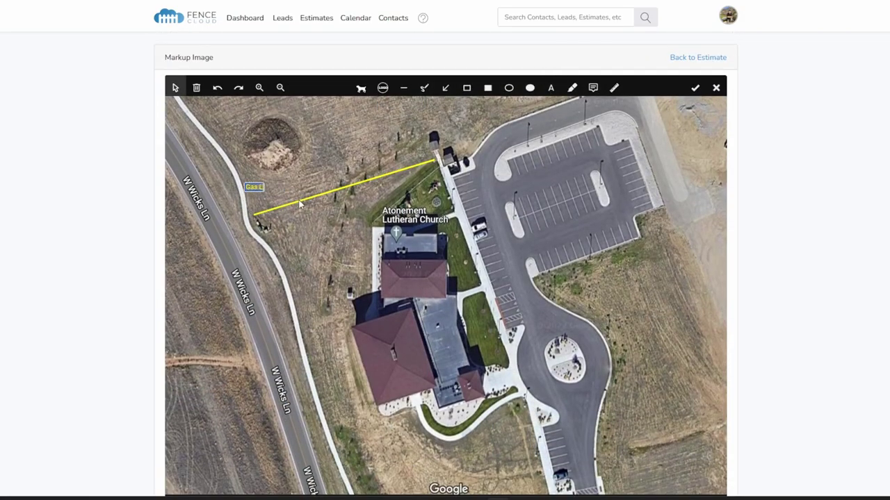
{"action": "type", "text": "ine!"}
{"action": "left_click", "coordinate": [278, 193]}
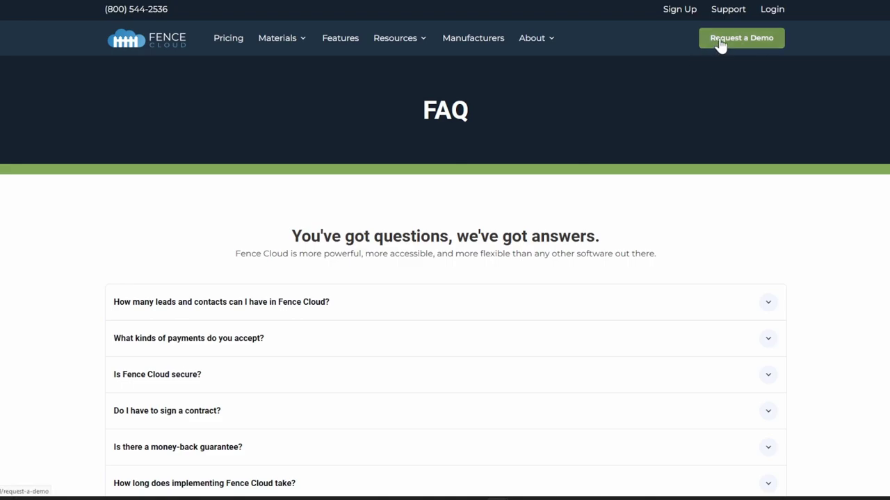
- Open the demo request form on the Fence Cloud website
{"action": "left_click", "coordinate": [720, 44]}
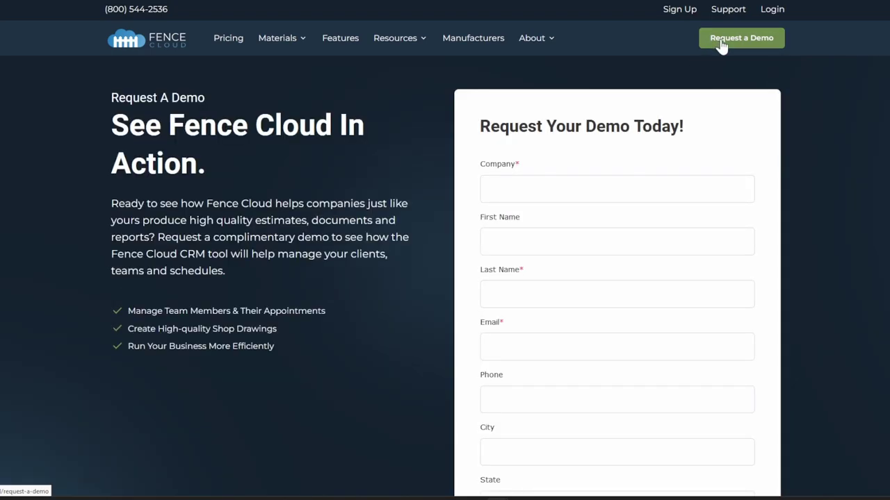